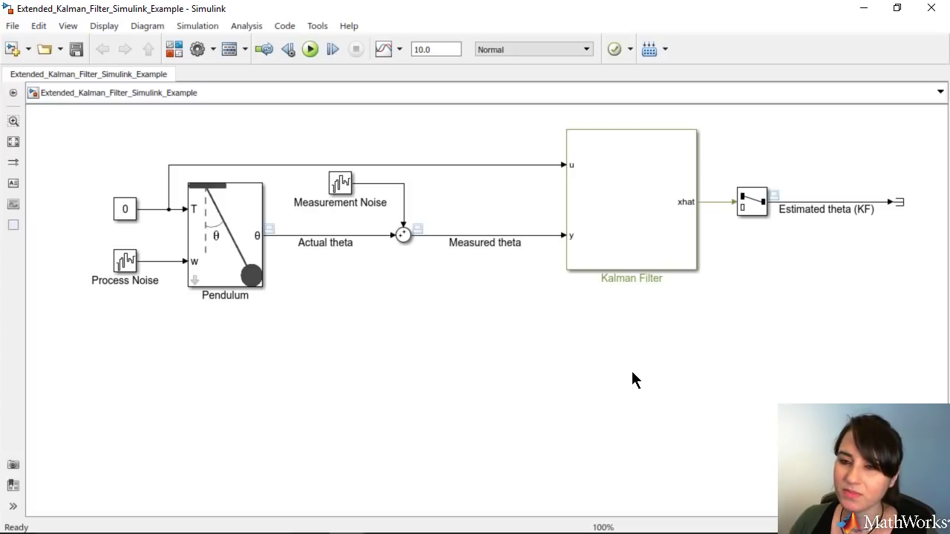
Quick-insert an Extended Kalman Filter block and enlarge it below the Kalman Filter
double_click(632, 381)
type("exte")
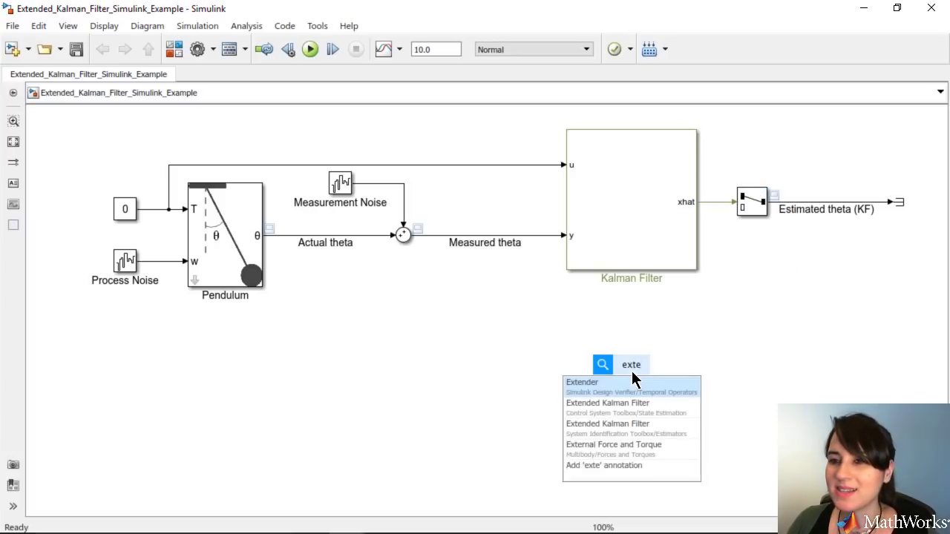
type("nded")
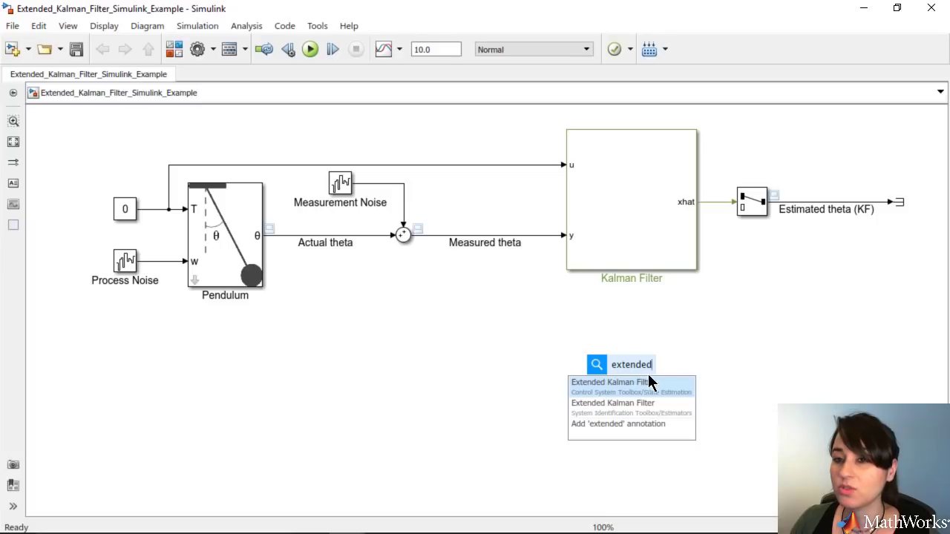
left_click(671, 391)
mouse_move(670, 390)
left_mouse_down()
mouse_move(622, 373)
mouse_move(700, 445)
mouse_move(696, 454)
left_mouse_up()
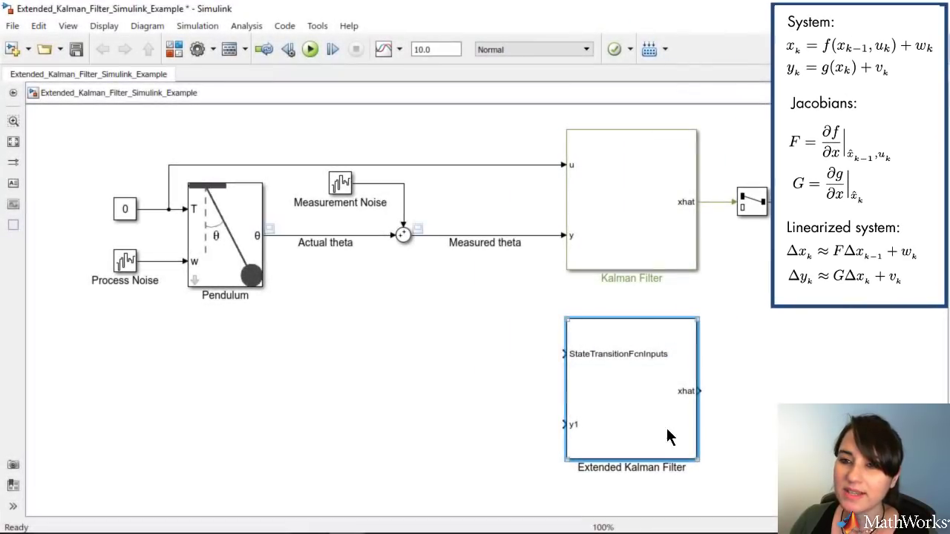
Open the Extended Kalman Filter's Block Parameters and stretch the dialog to show every setting
double_click(668, 437)
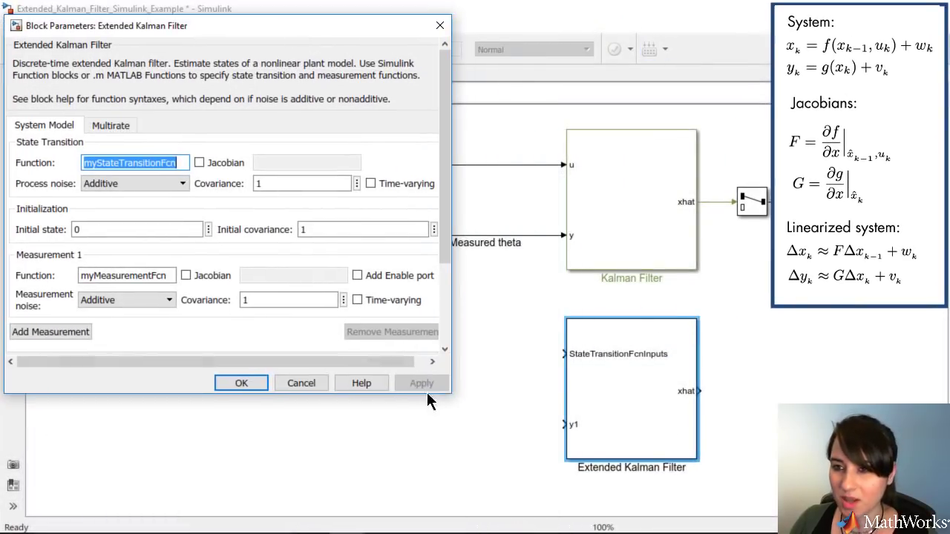
left_click_drag(445, 394, 443, 504)
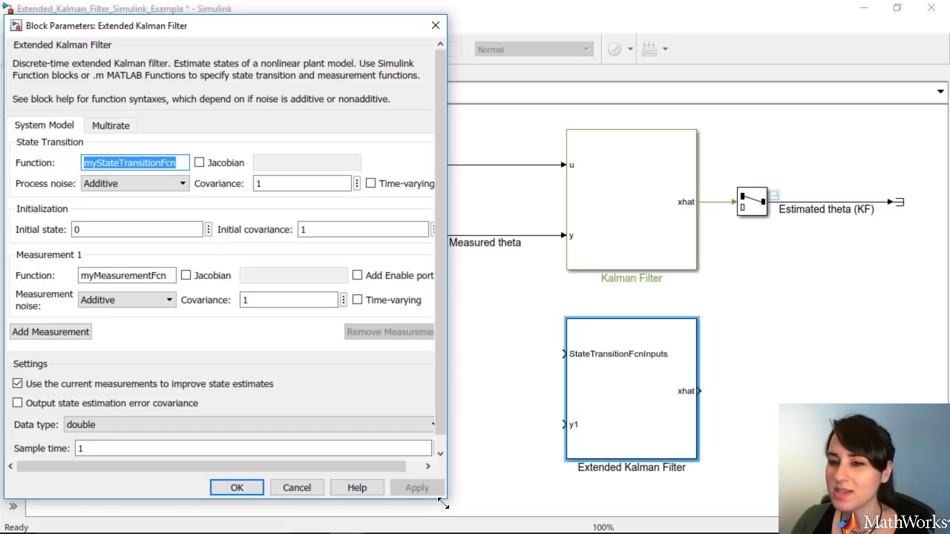
Branch the u signal into the EKF's StateTransitionFcnInputs port
key("Escape")
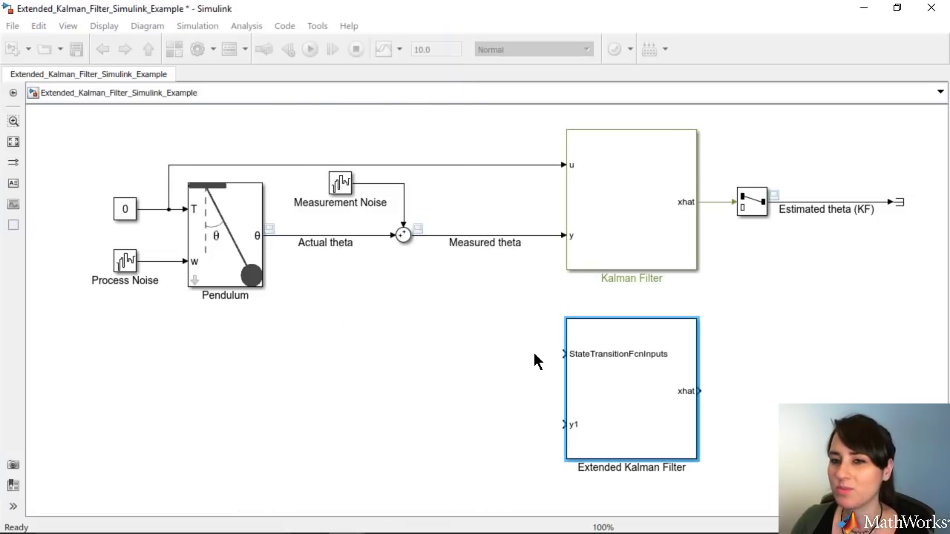
left_click(534, 353)
left_click_drag(564, 354, 443, 164)
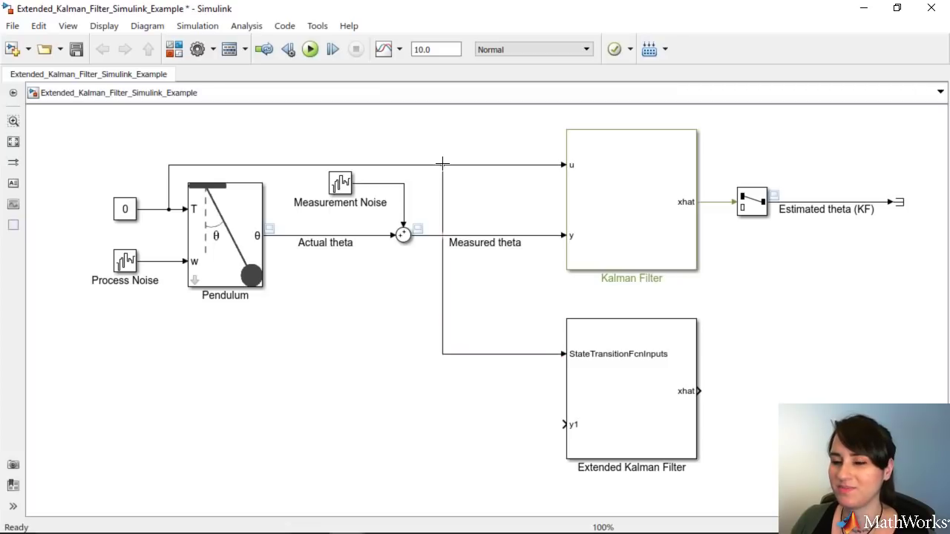
Insert a Zero-Order Hold on the new line with sample time Ts
double_click(492, 335)
type("zero o")
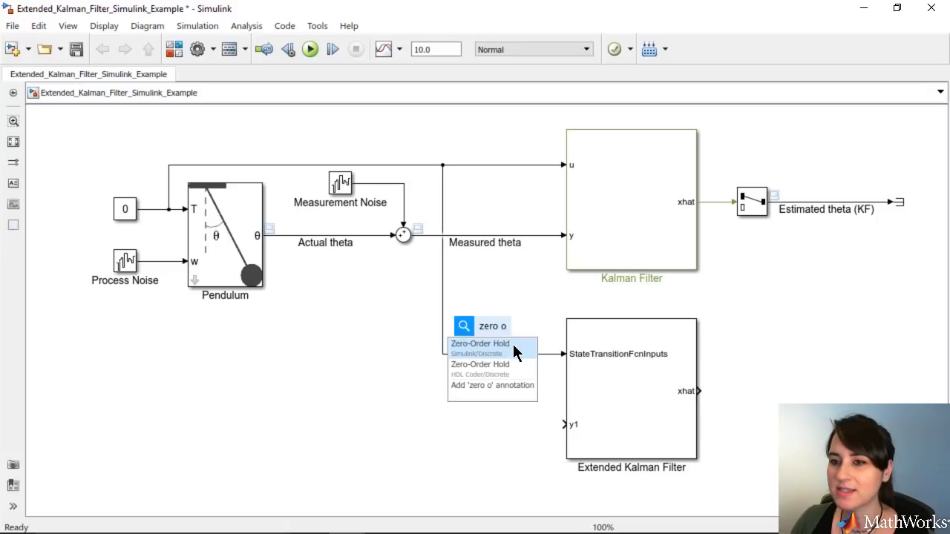
left_click(513, 347)
mouse_move(497, 337)
left_mouse_down()
mouse_move(510, 357)
mouse_move(502, 357)
left_mouse_up()
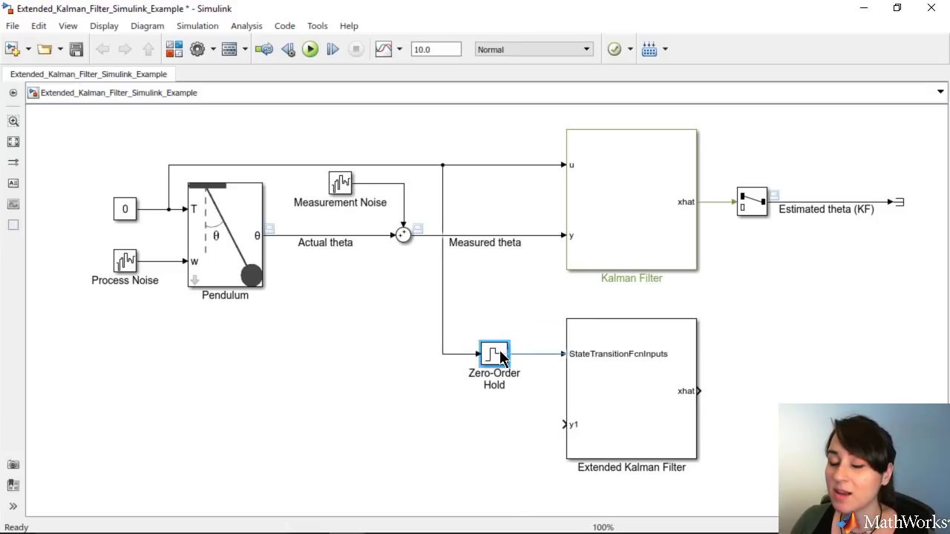
double_click(501, 357)
type("Ts")
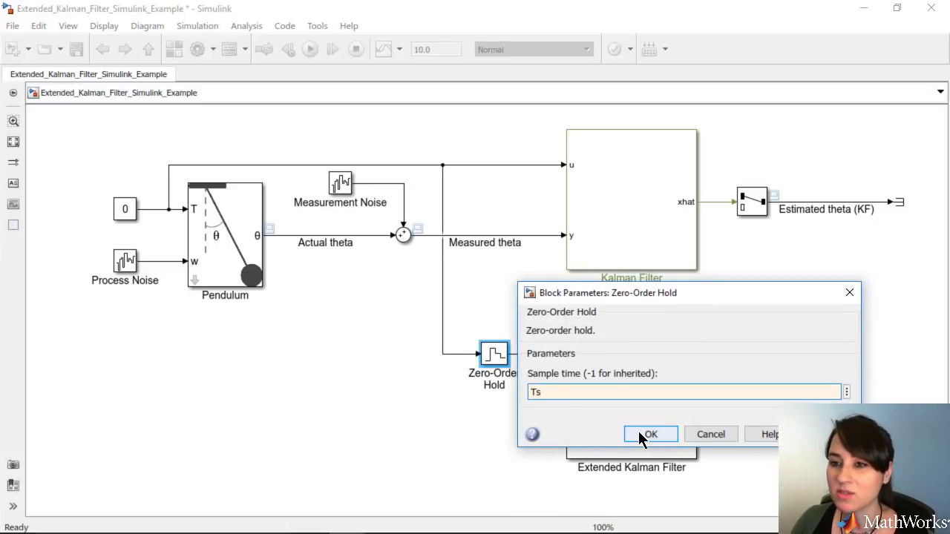
left_click(639, 432)
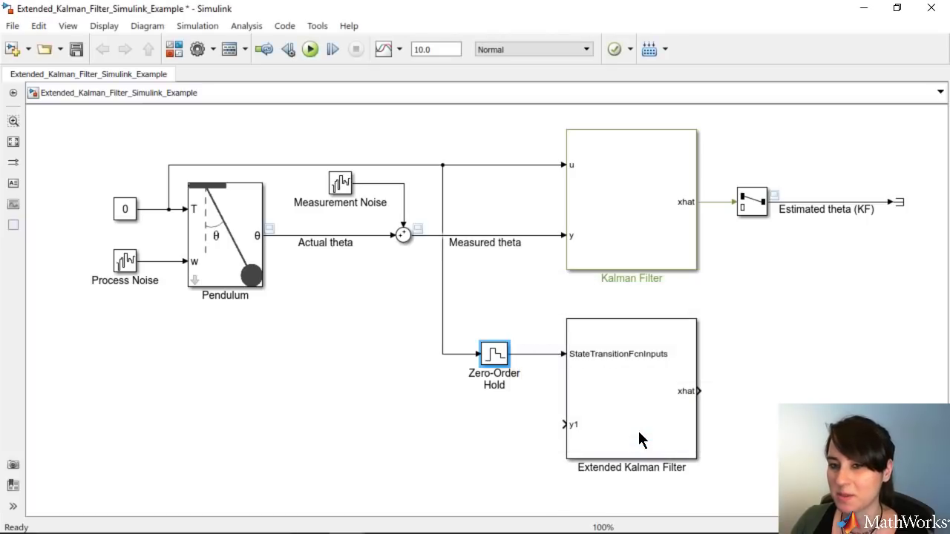
Enter diag([0 Q]) as process noise, [pi/2 0] as initial state, and 1e-6 as initial covariance
double_click(640, 438)
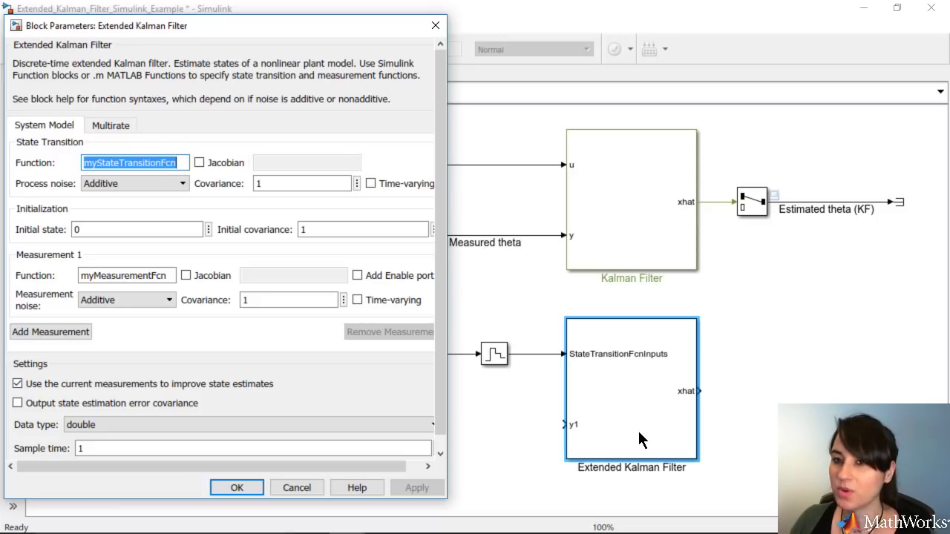
double_click(301, 183)
type("di")
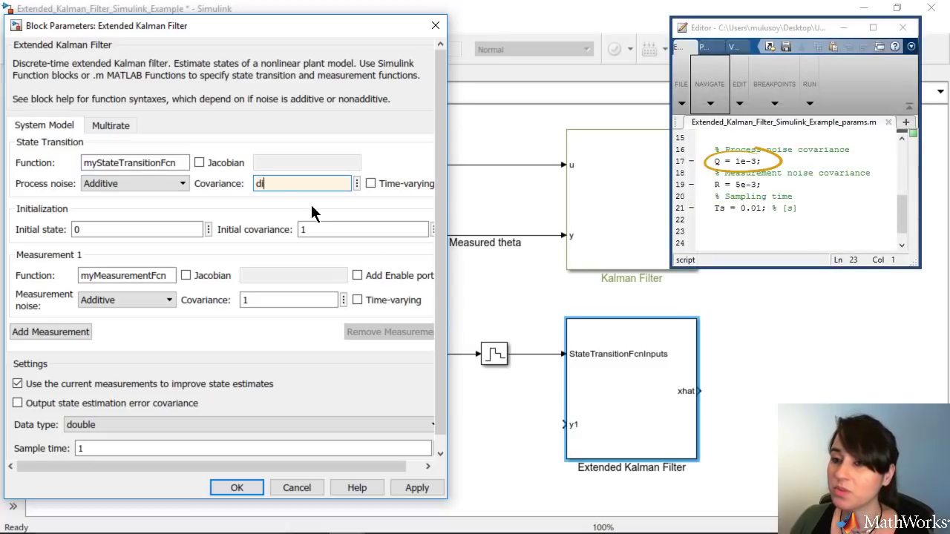
type("ag([])")
key("Left")
key("Left")
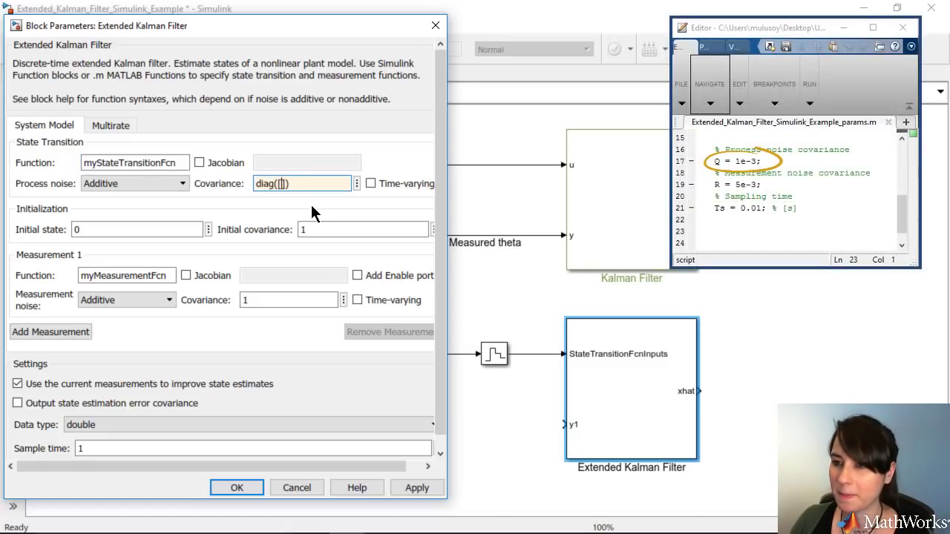
type("0 Q")
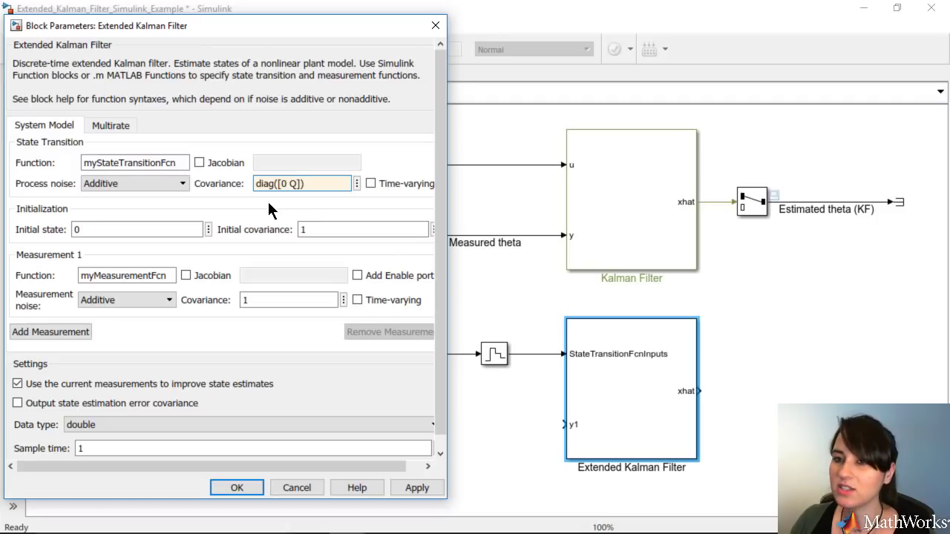
double_click(180, 224)
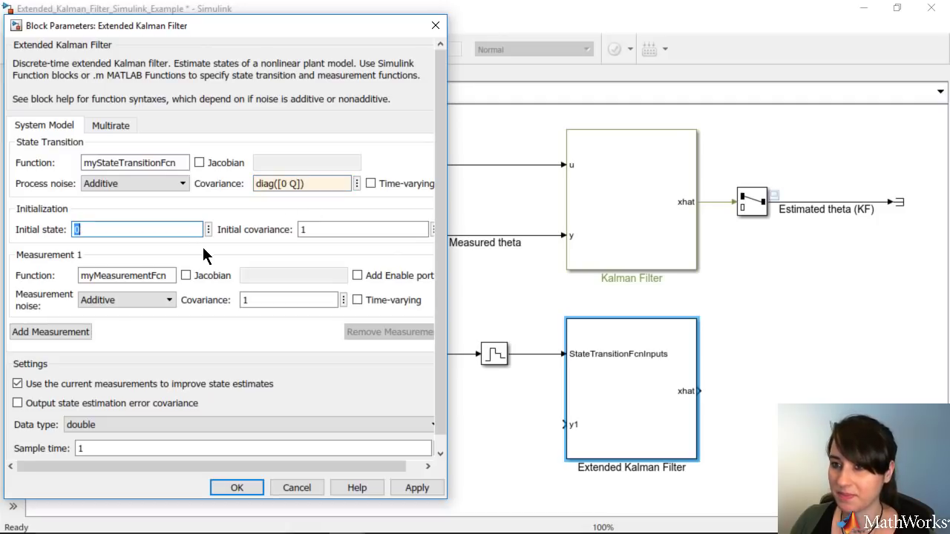
type("[pi")
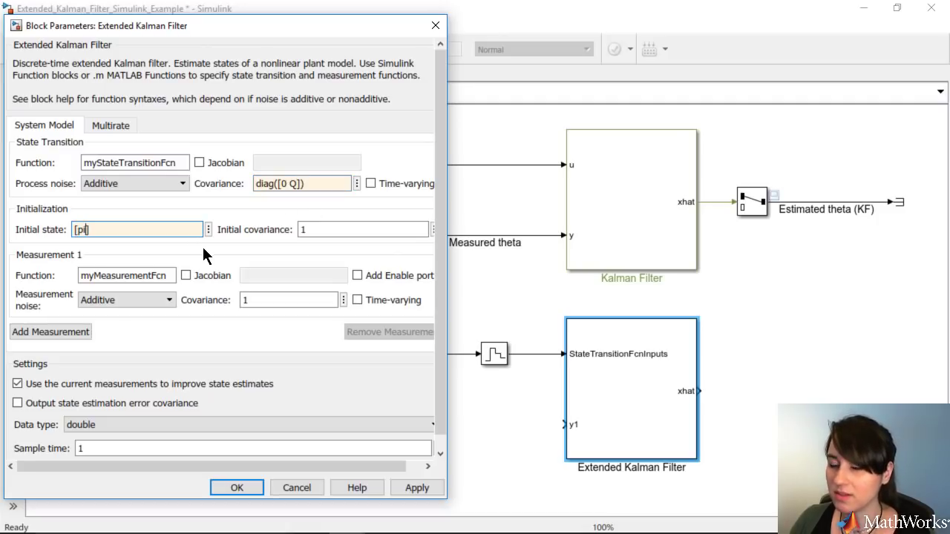
type("/2 0]")
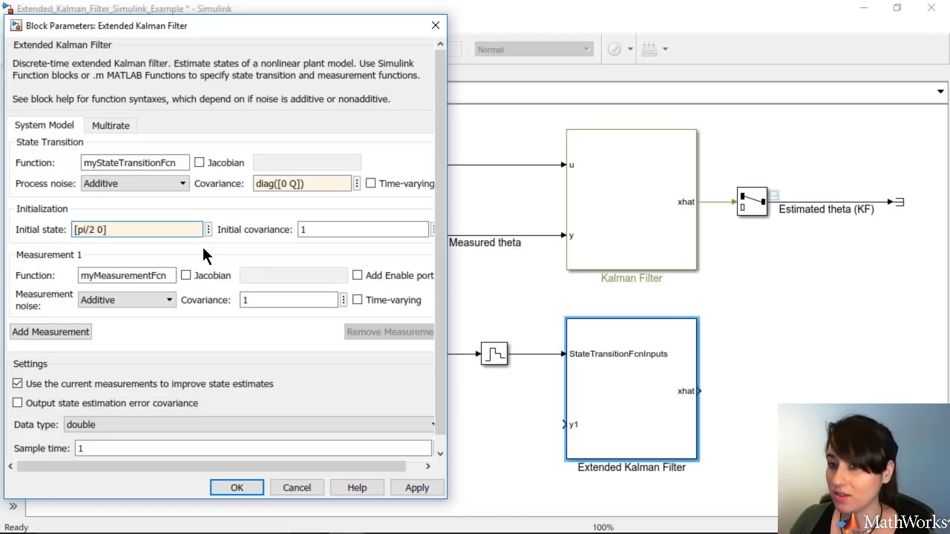
double_click(312, 230)
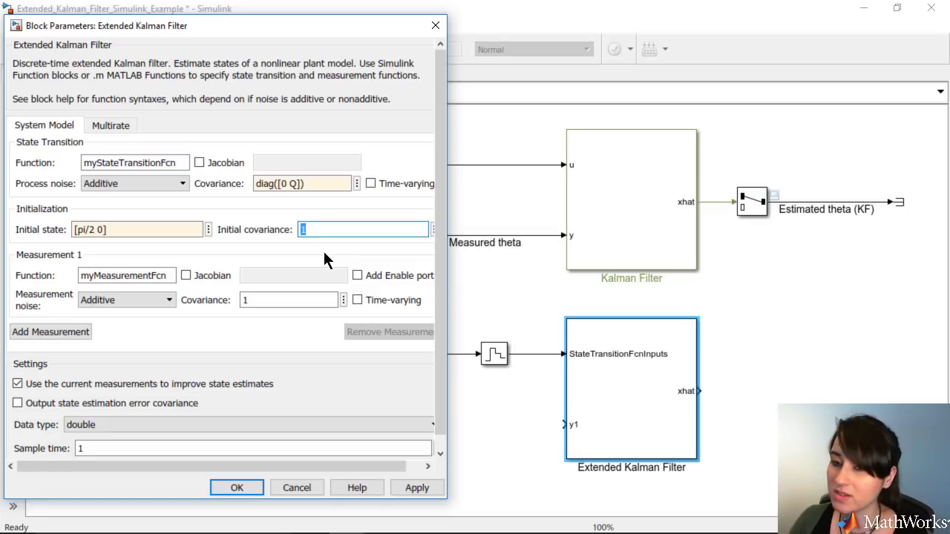
type("1e-6")
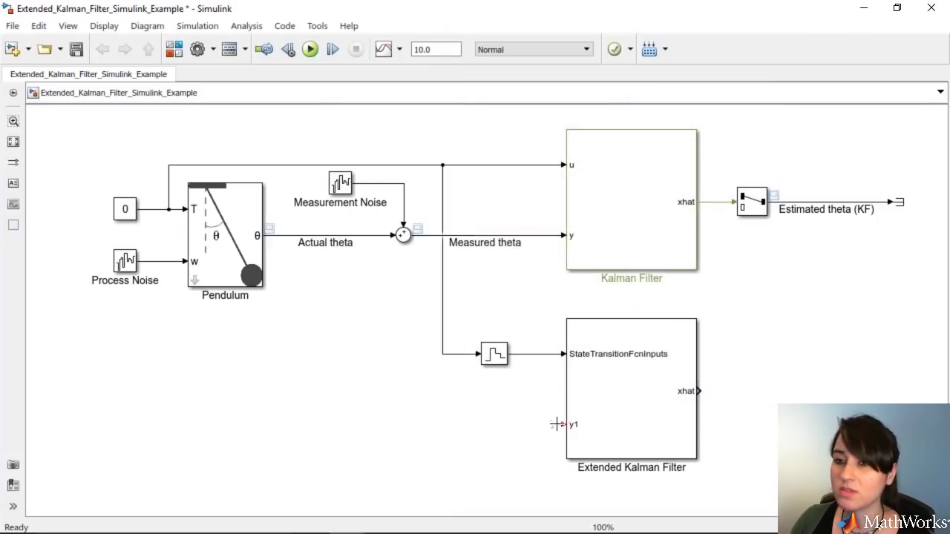
Connect y1 through a copied discrete block and label the signal 'Measured theta'
left_click_drag(557, 425, 433, 236)
left_click(496, 358)
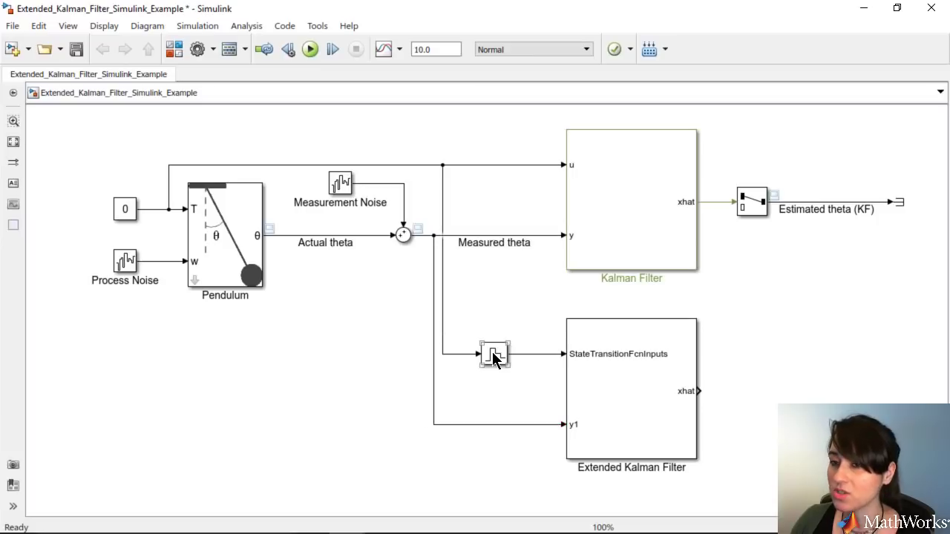
left_click_drag(494, 362, 494, 424)
double_click(529, 425)
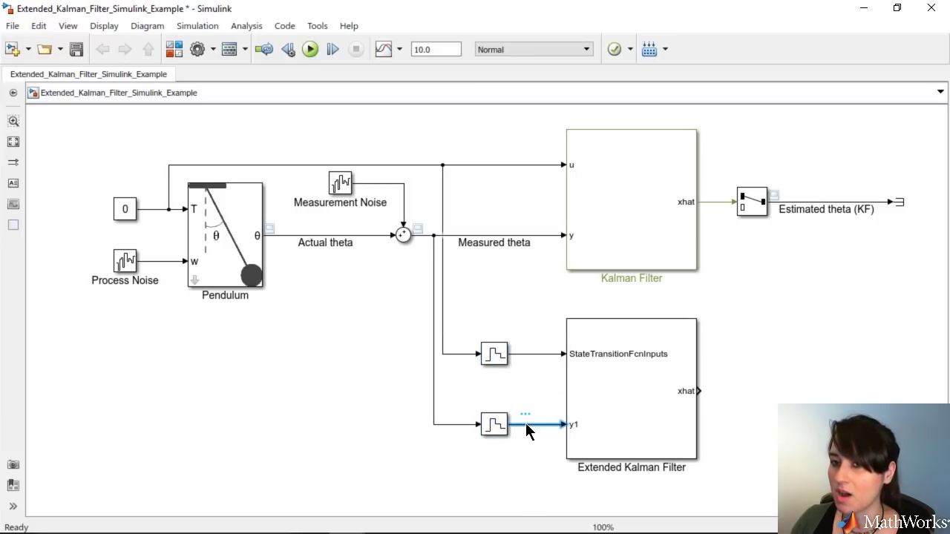
type("Measured theta")
left_click(521, 477)
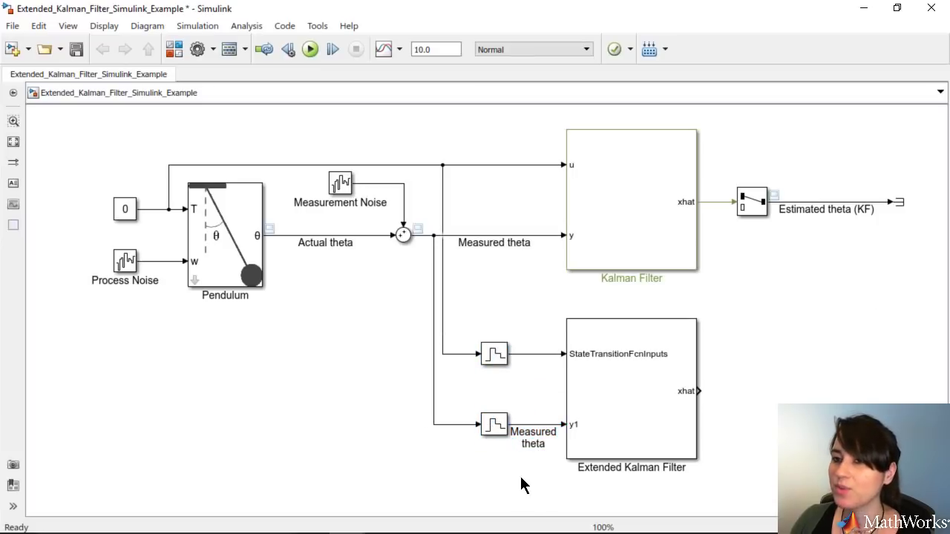
Set the EKF's measurement covariance to R and sample time to Ts, multirate left off
double_click(600, 429)
double_click(283, 300)
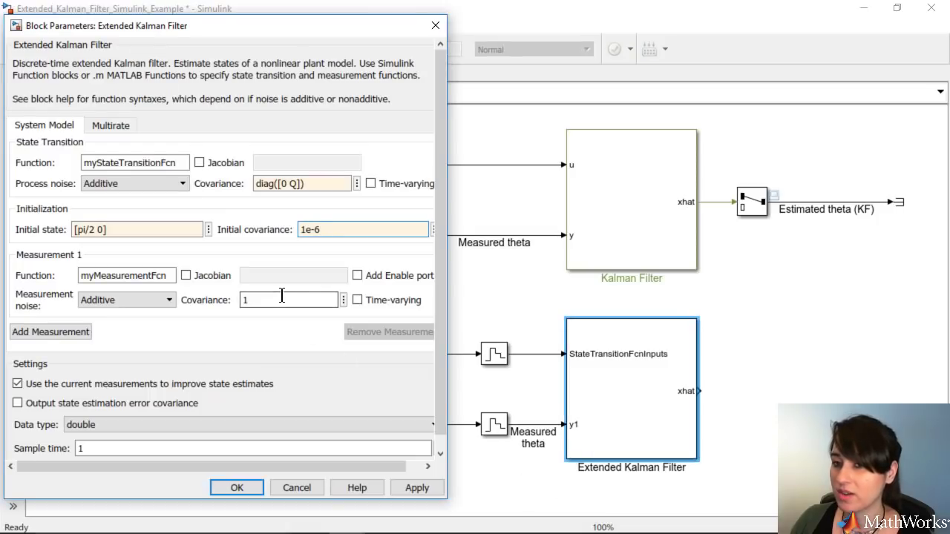
type("R")
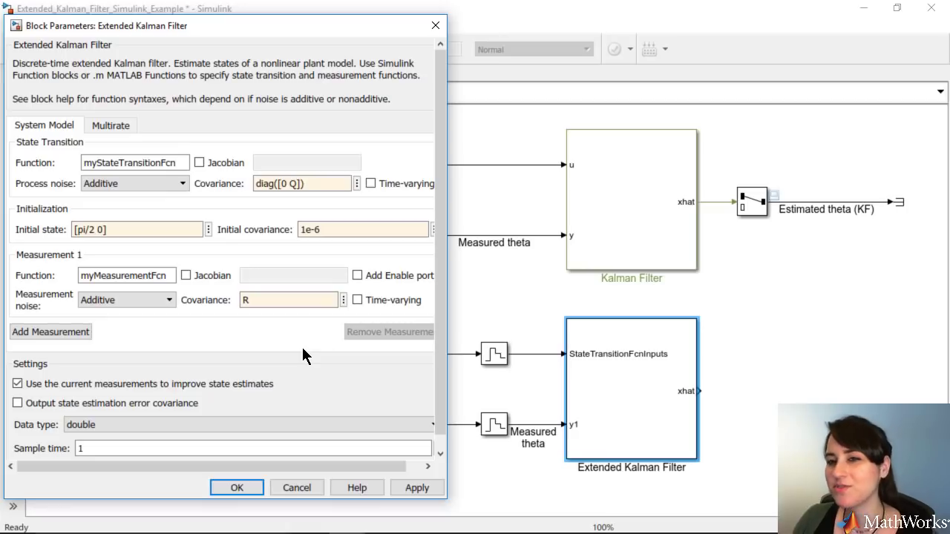
left_click(128, 126)
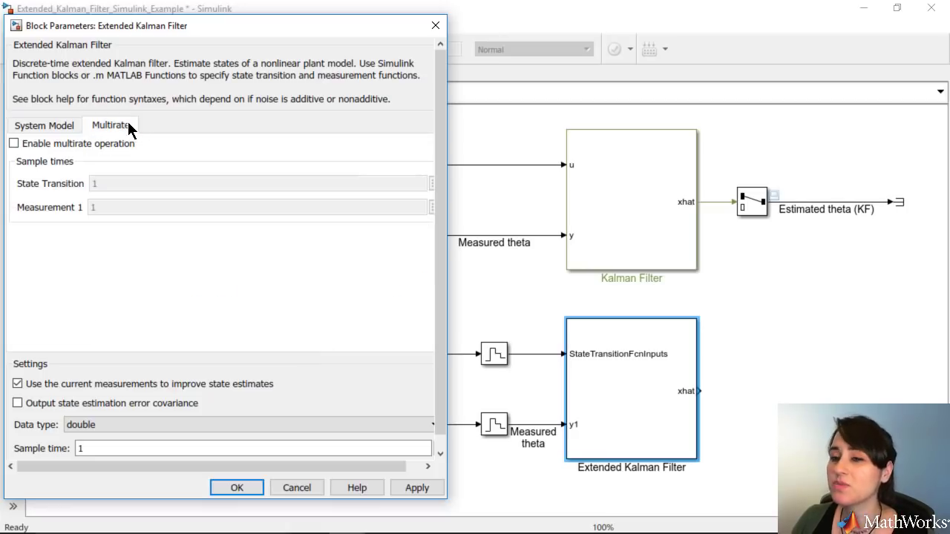
left_click(14, 144)
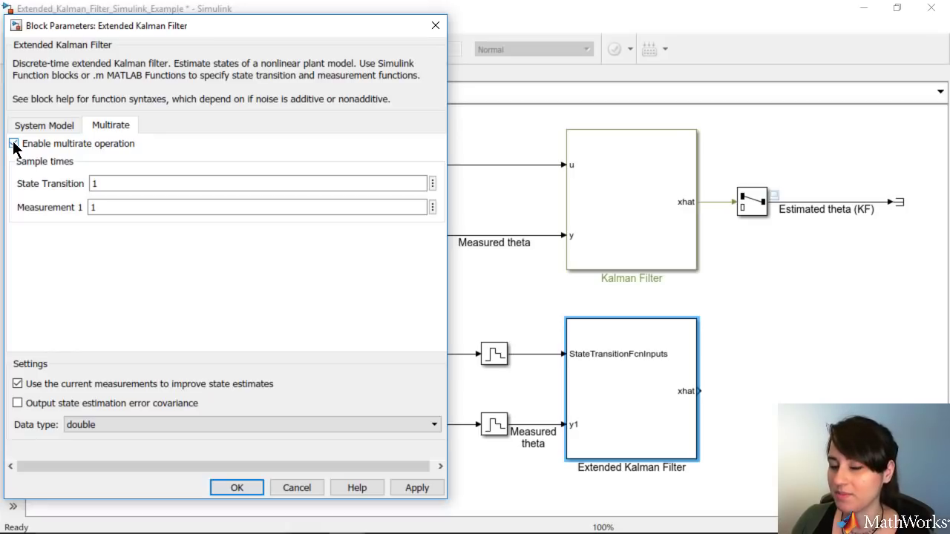
left_click(14, 144)
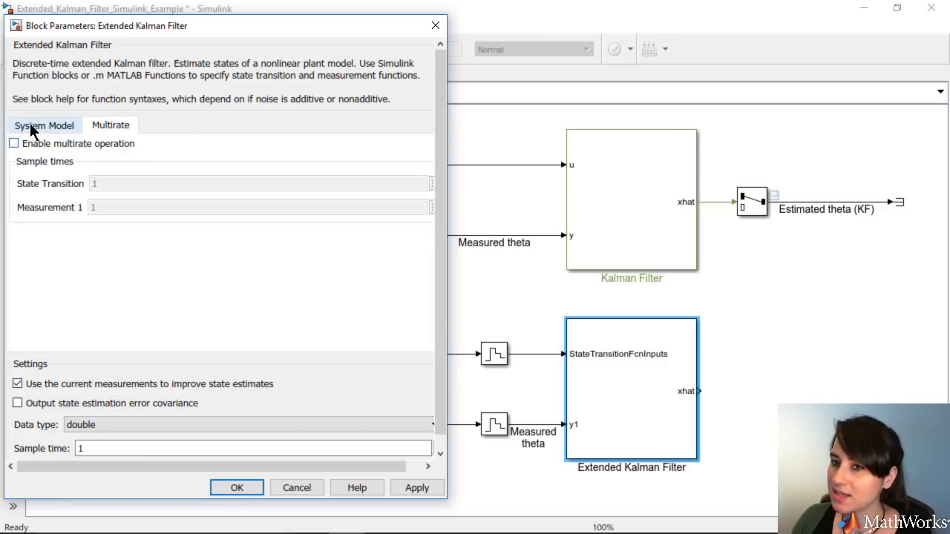
left_click(33, 127)
double_click(110, 448)
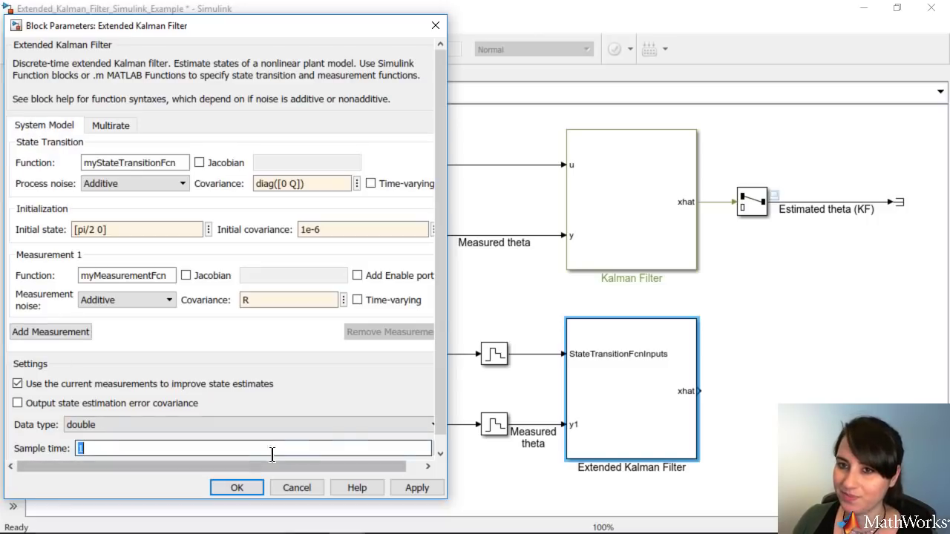
type("Ts")
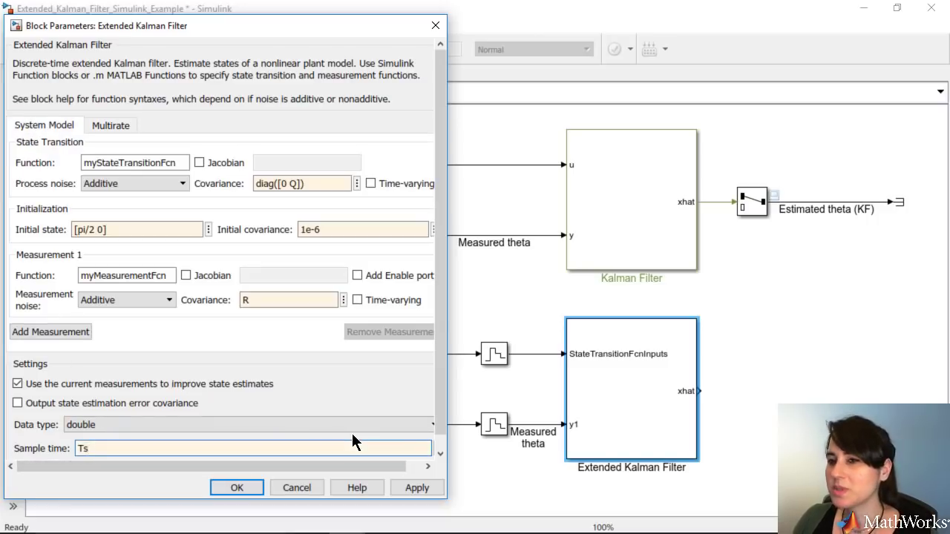
left_click(258, 490)
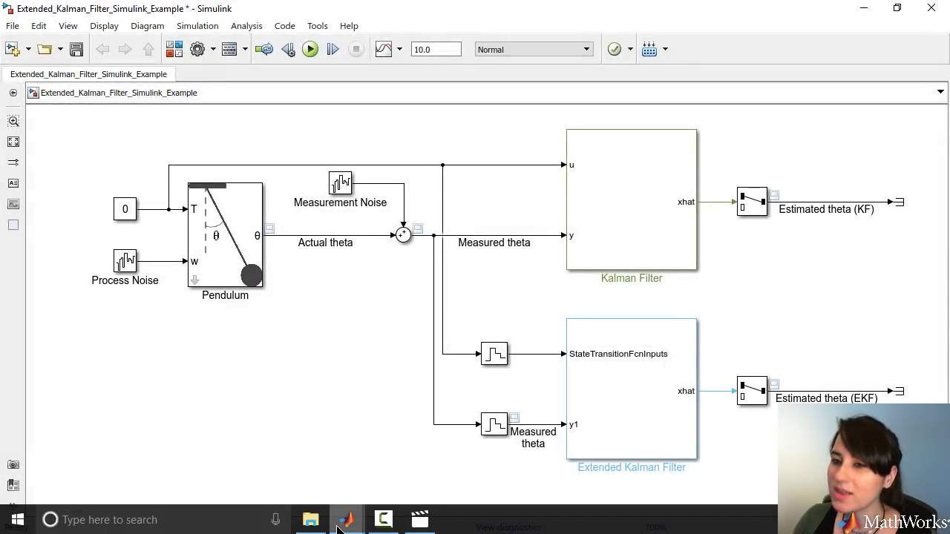
Simulate and zoom Scope1 to 2.4–4.8 s to compare the EKF estimate with actual theta
left_click(475, 472)
left_click(308, 50)
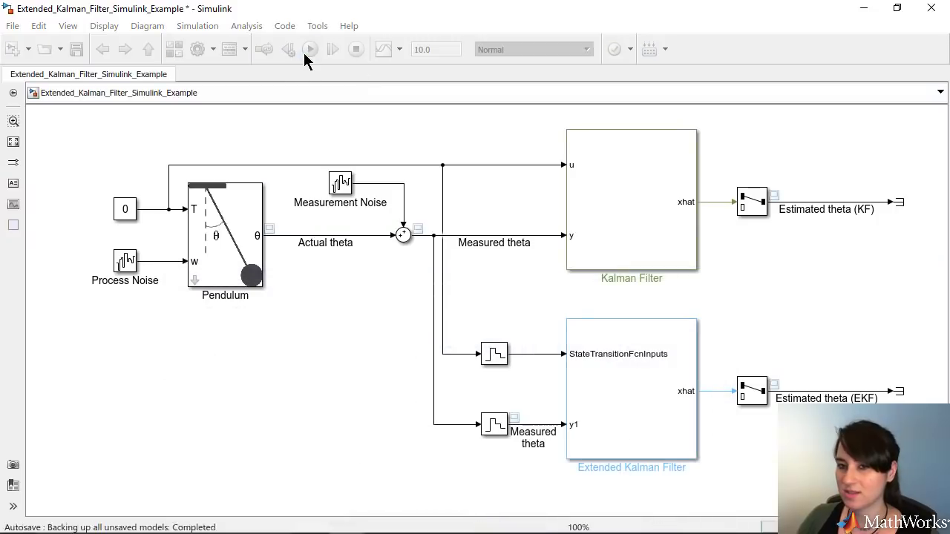
double_click(774, 383)
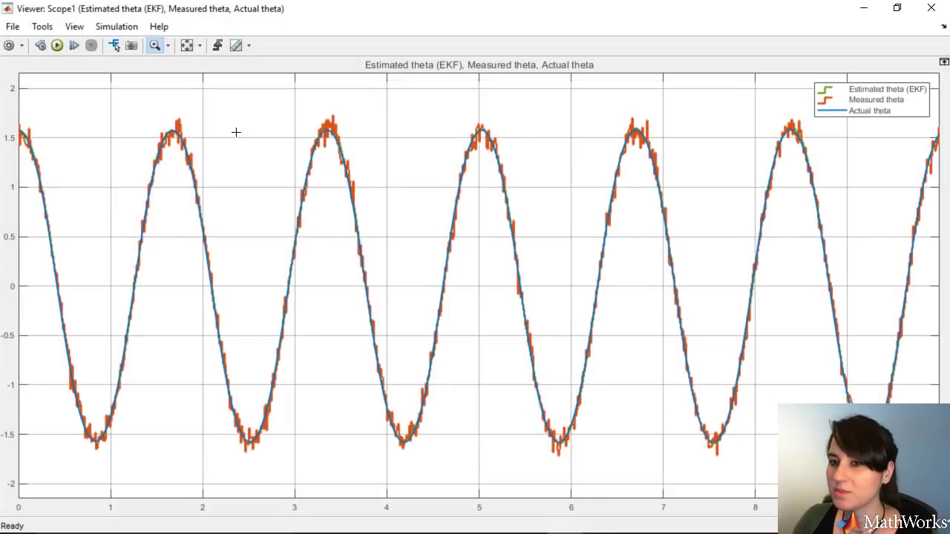
left_click_drag(321, 240, 496, 459)
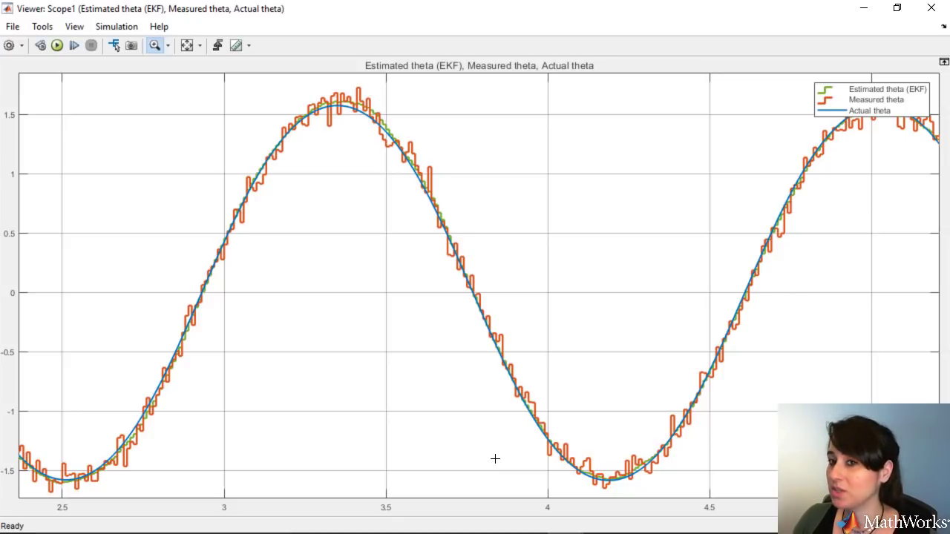
left_click(932, 8)
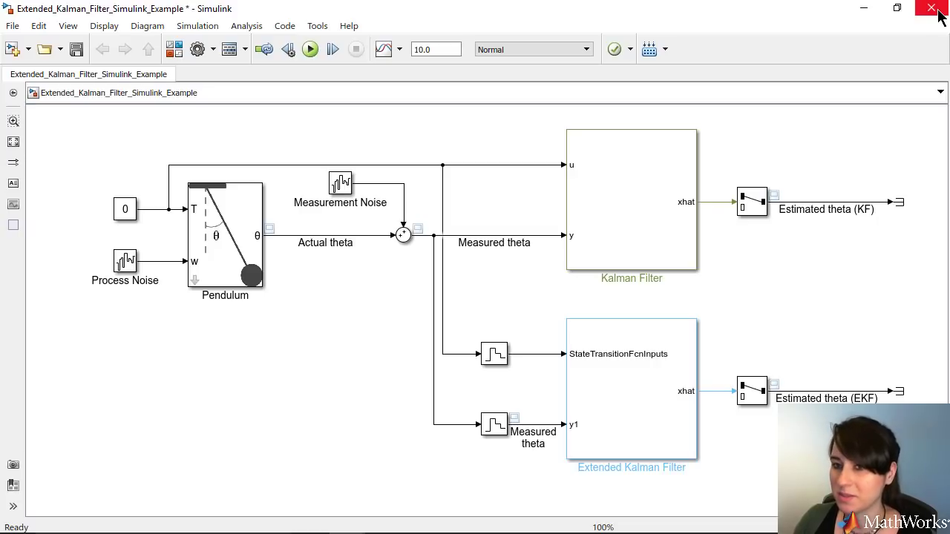
double_click(217, 397)
type("unscent")
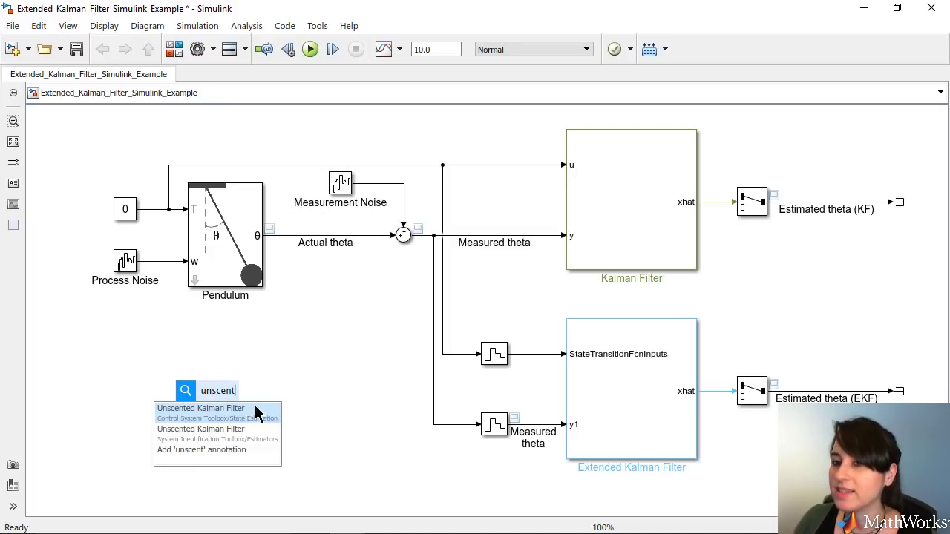
left_click(310, 404)
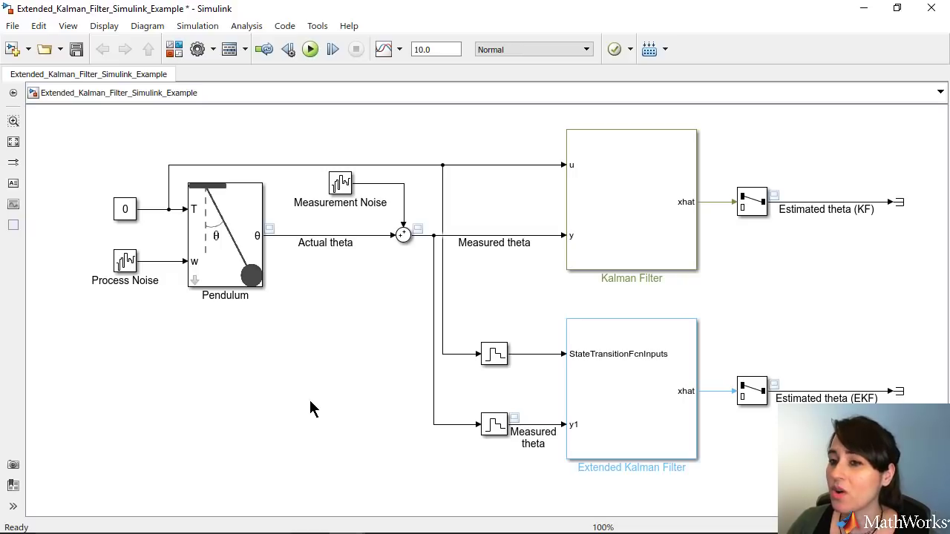
left_click(605, 409)
Build C code for the Extended Kalman Filter subsystem and scroll through Extended.c
right_click(605, 410)
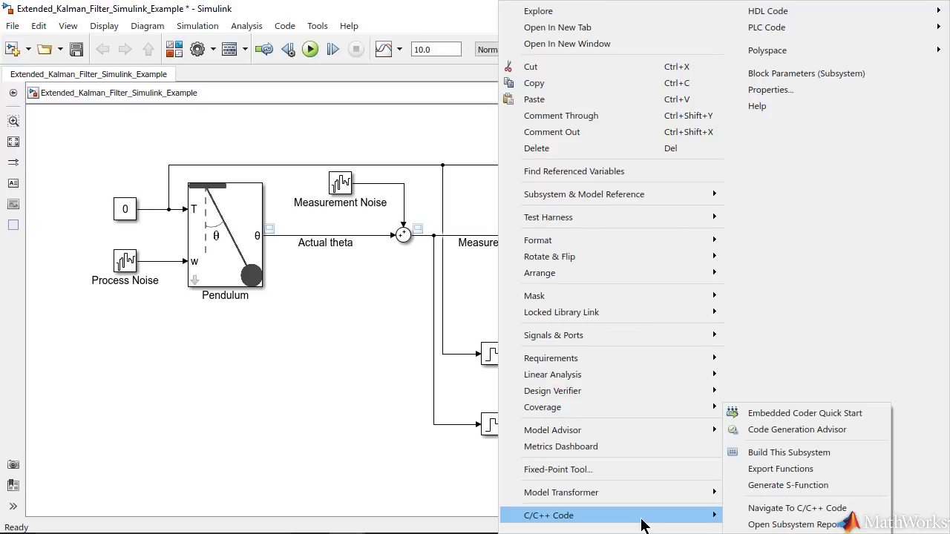
mouse_move(549, 515)
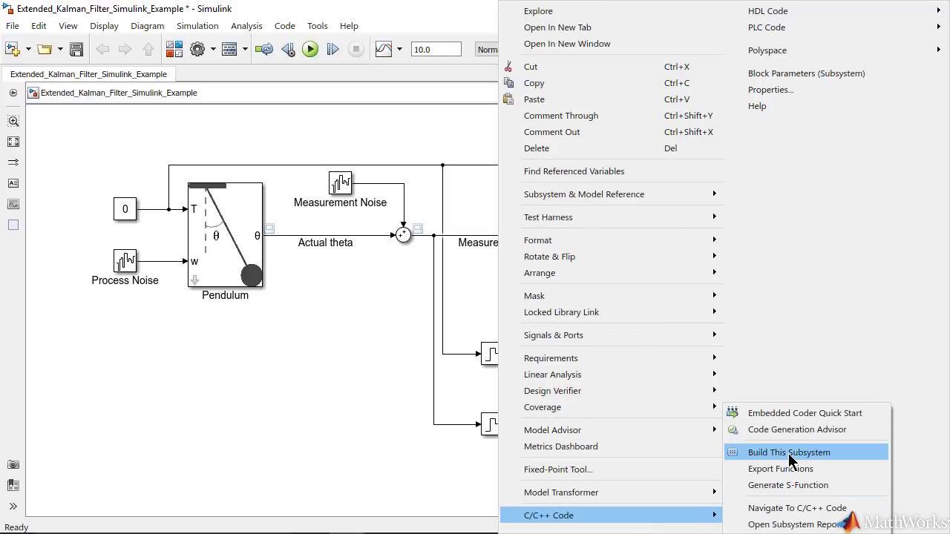
left_click(788, 454)
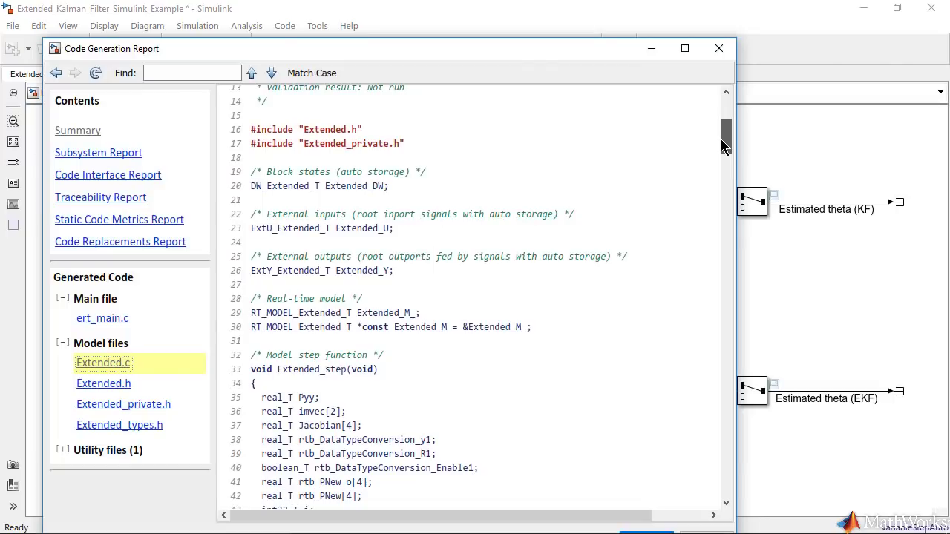
left_click_drag(724, 145, 705, 201)
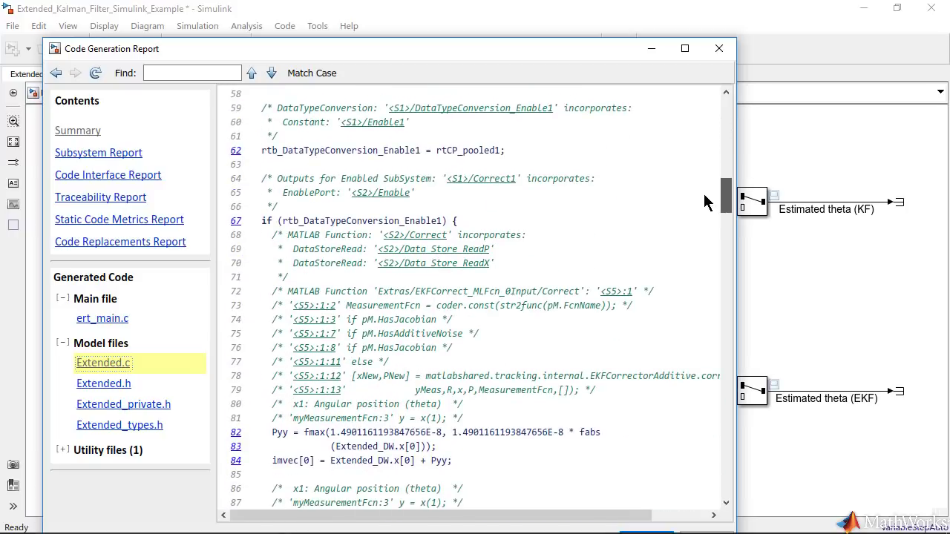